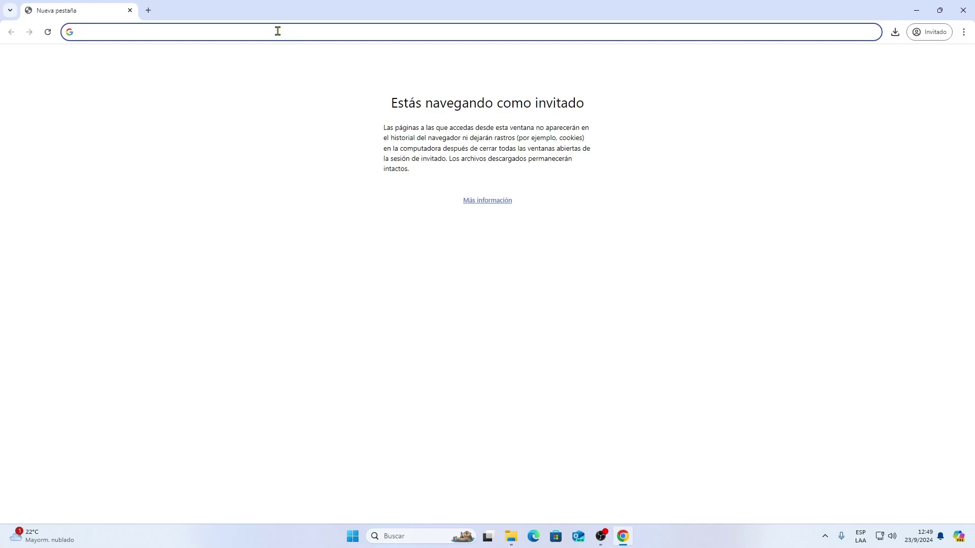
Search the web for "kali linux", open the official Kali site and go to its download page.
type("kali linux")
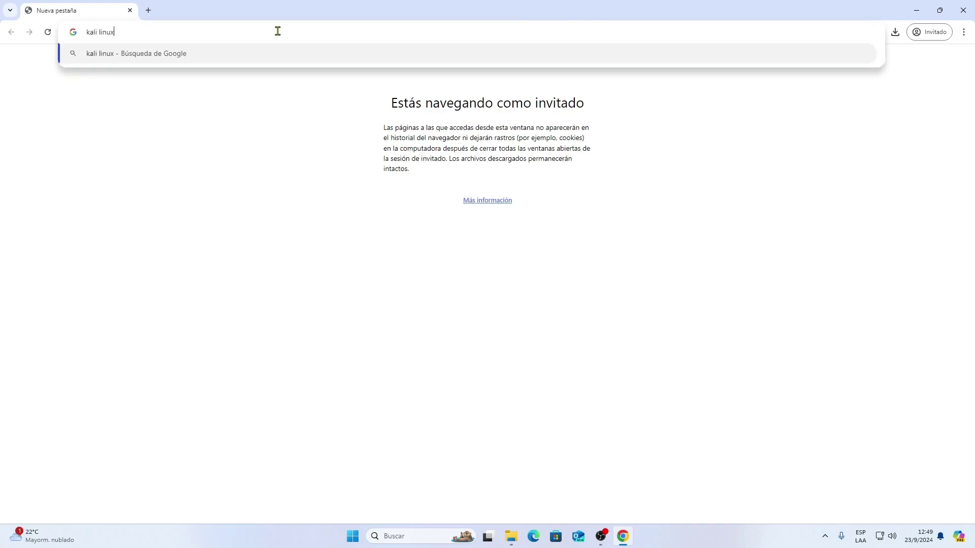
key("Return")
left_click(249, 158)
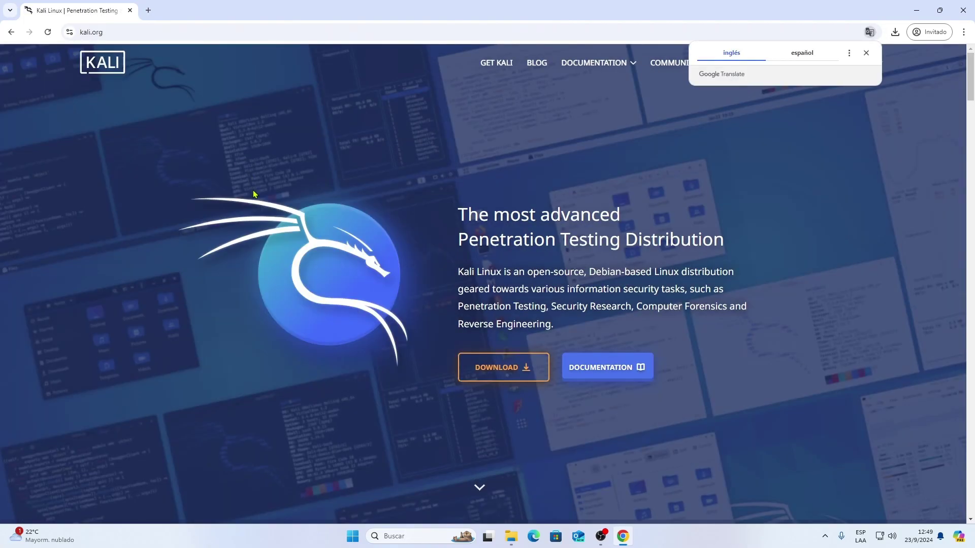
scroll(556, 266, "down", 1)
left_click(502, 321)
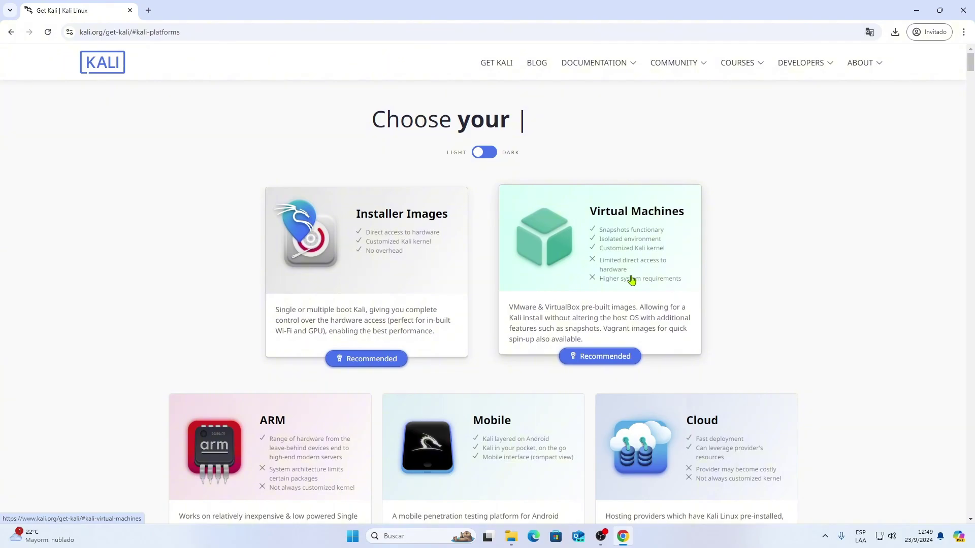
Open the Virtual Machines category to reach the pre-built 64-bit images.
scroll(629, 261, "down", 1)
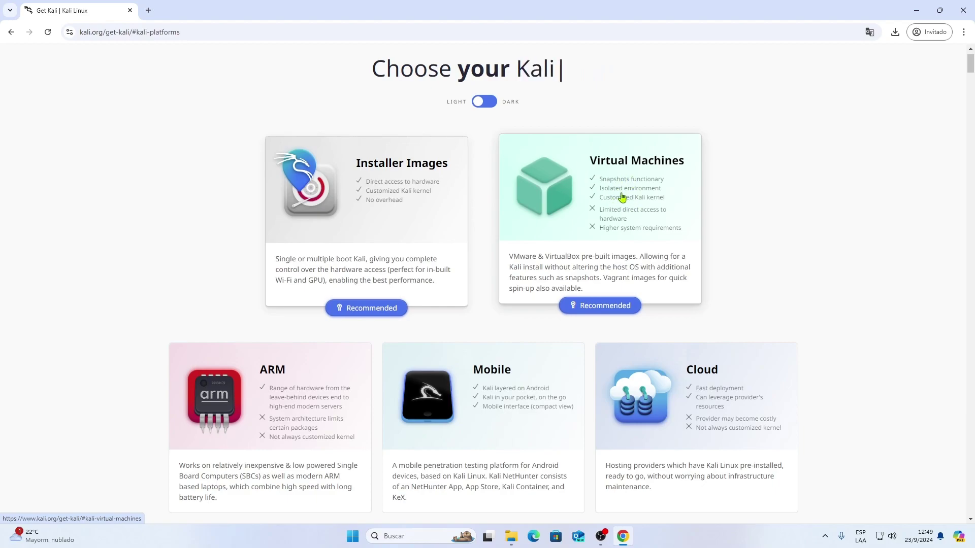
left_click(623, 198)
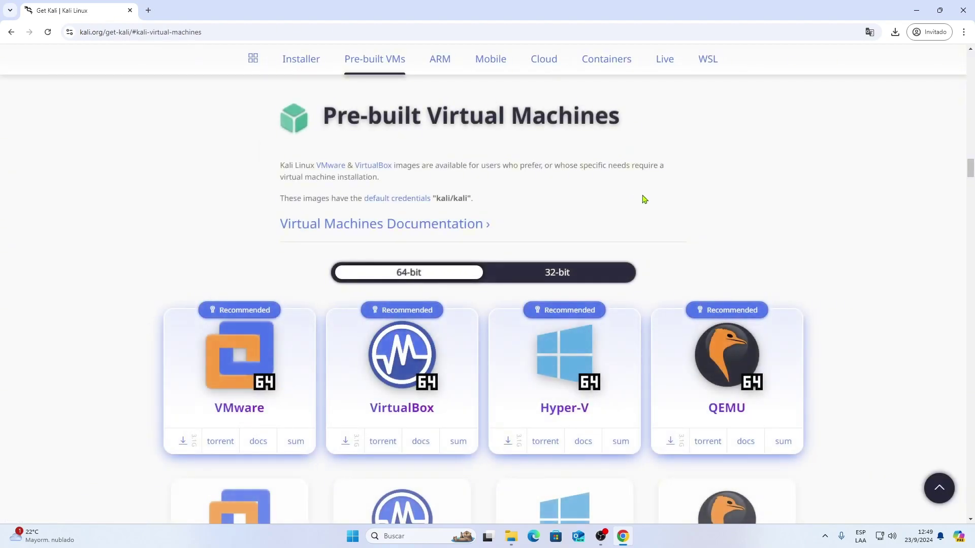
scroll(853, 296, "down", 1)
scroll(853, 296, "down", 1)
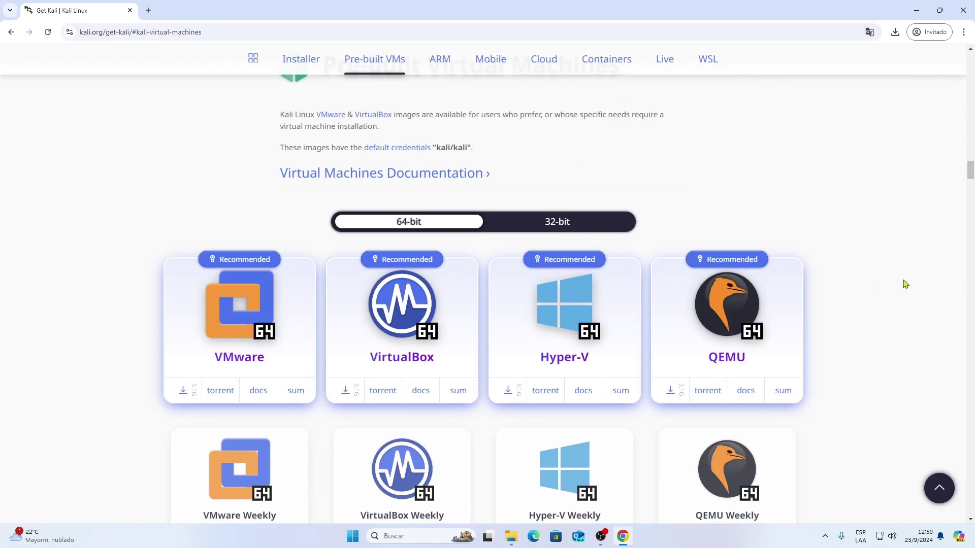
Download the recommended 64-bit VirtualBox image, saving it as kali-linux-2024.3-virtualbox-amd64 in the Descargas folder.
scroll(894, 331, "down", 1)
scroll(889, 264, "down", 1)
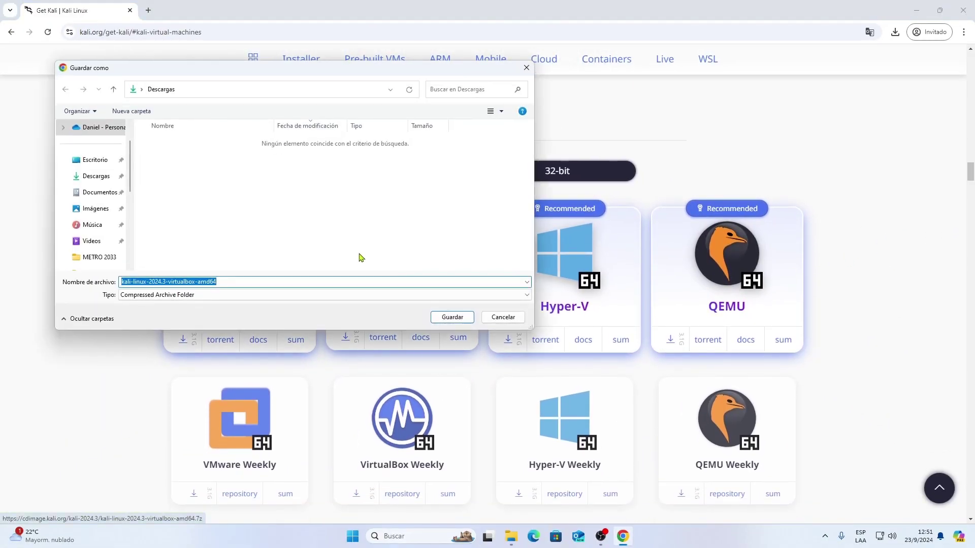
left_click(96, 176)
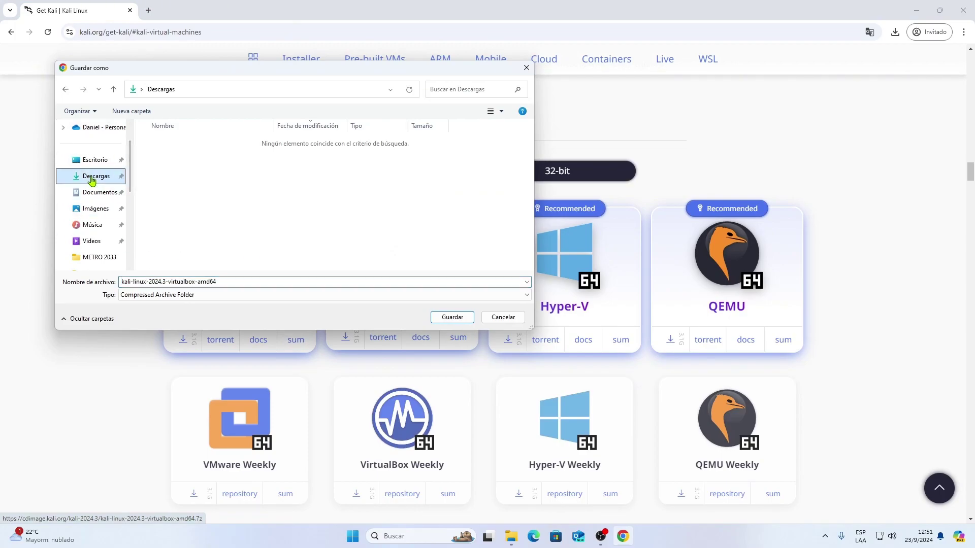
left_click(452, 318)
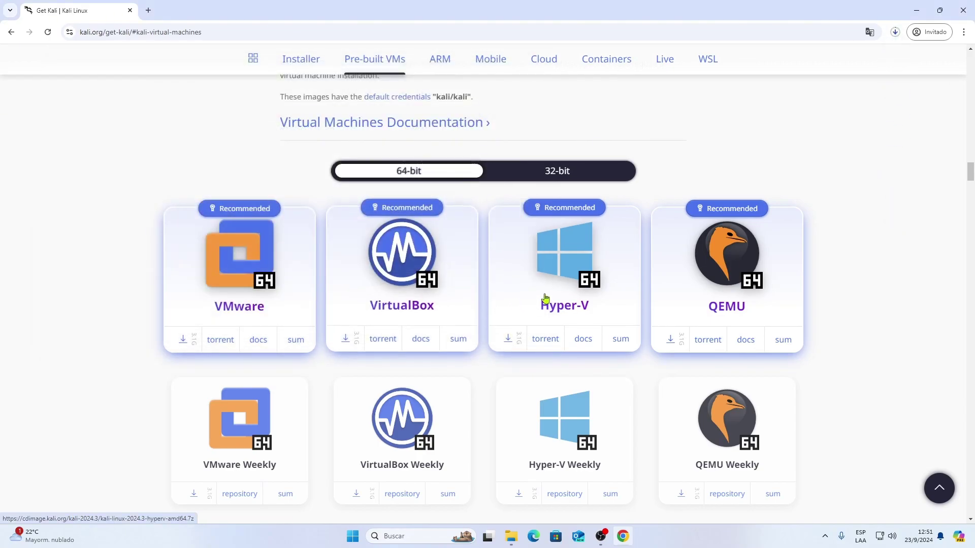
left_click(894, 34)
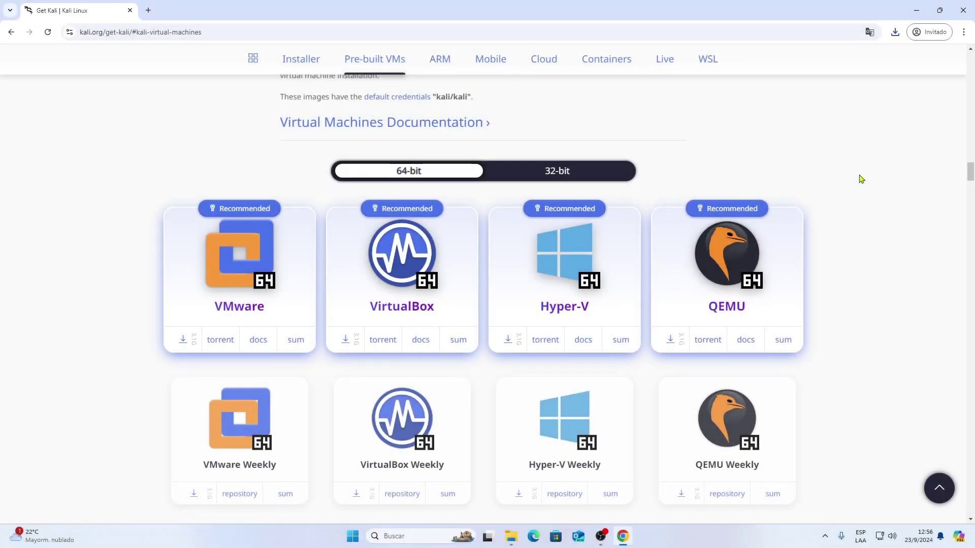
Switch to the Descargas folder in File Explorer and open kali-linux-2024.3-virtualbox-amd64.7z, choosing WinRAR as the permanent app for .7z files.
key("alt+Left")
key("alt+Tab")
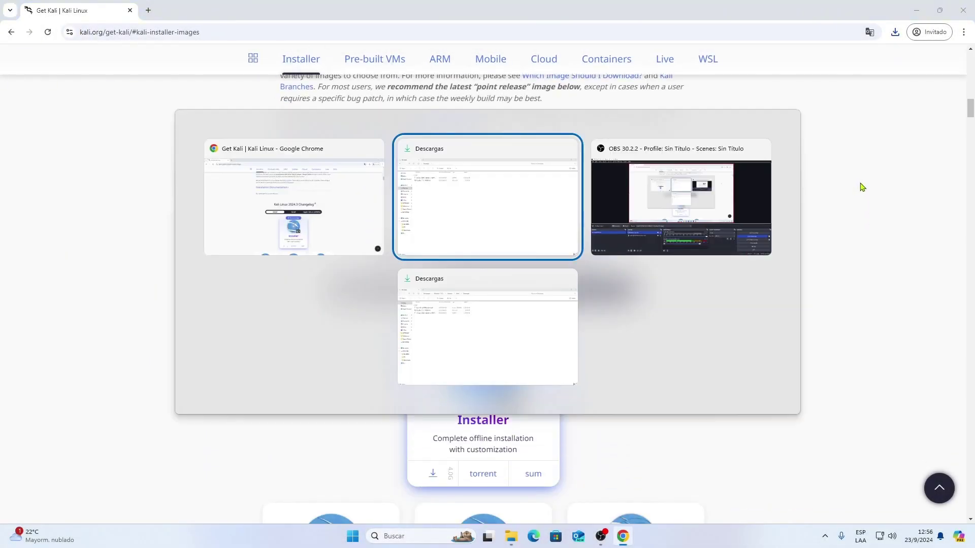
left_click(560, 180)
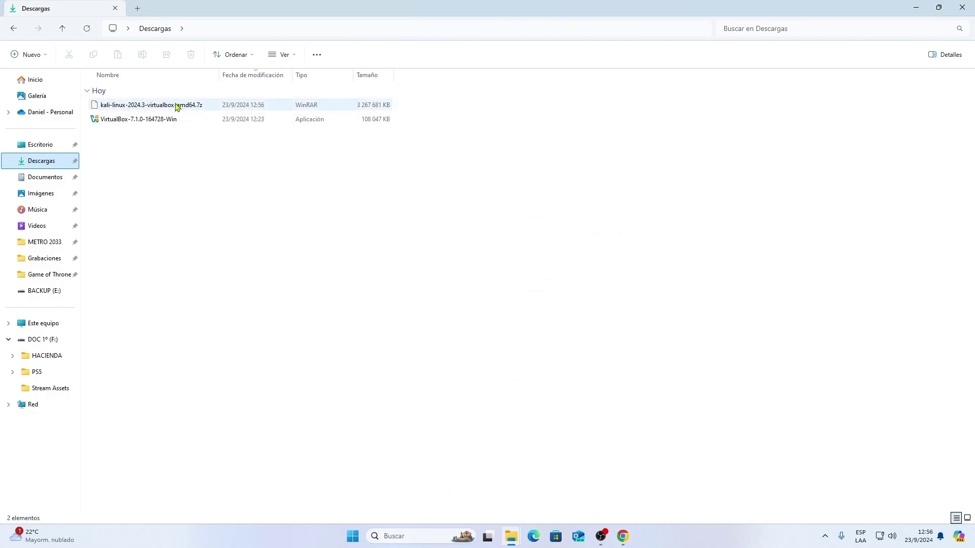
left_click(153, 109)
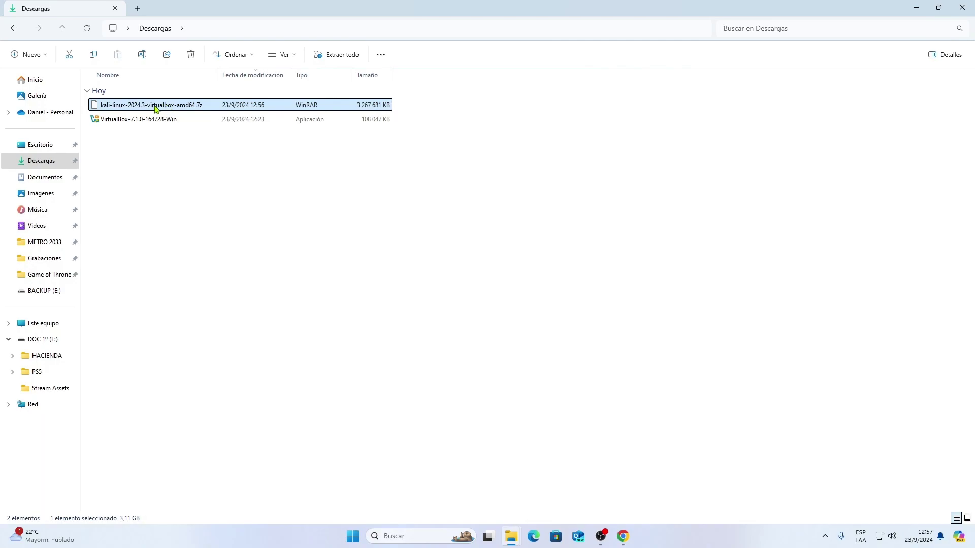
double_click(156, 109)
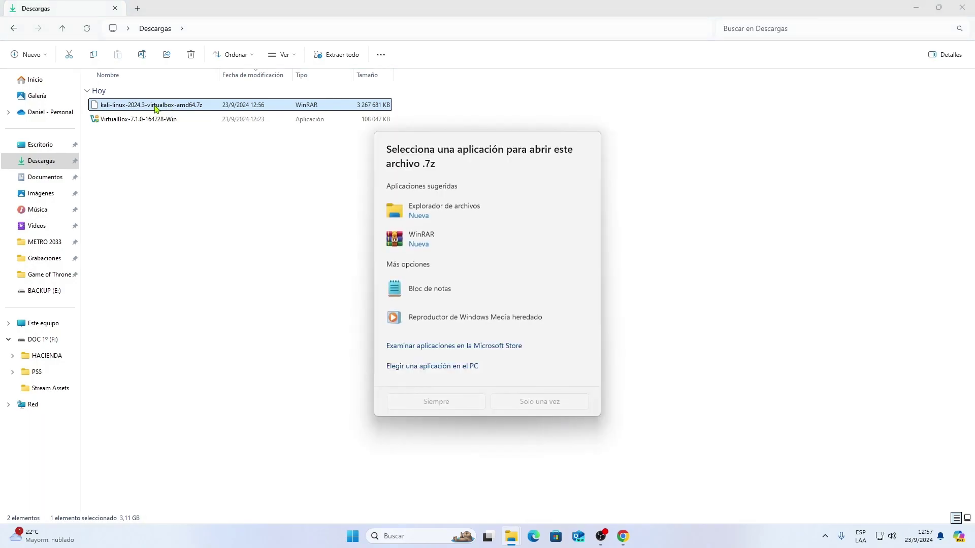
left_click(445, 241)
left_click(466, 406)
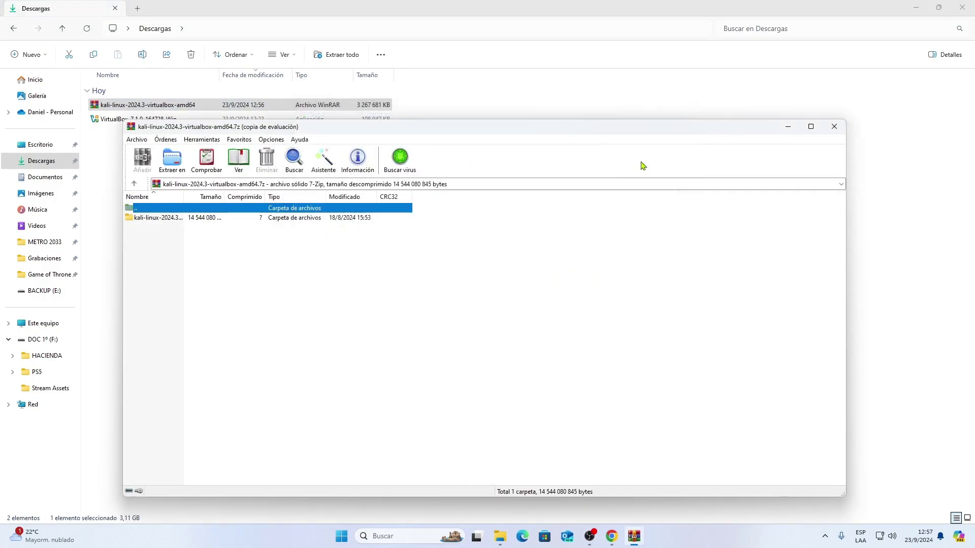
Extract the kali-linux-2024.3 folder from the archive to the Escritorio folder.
left_click(165, 222)
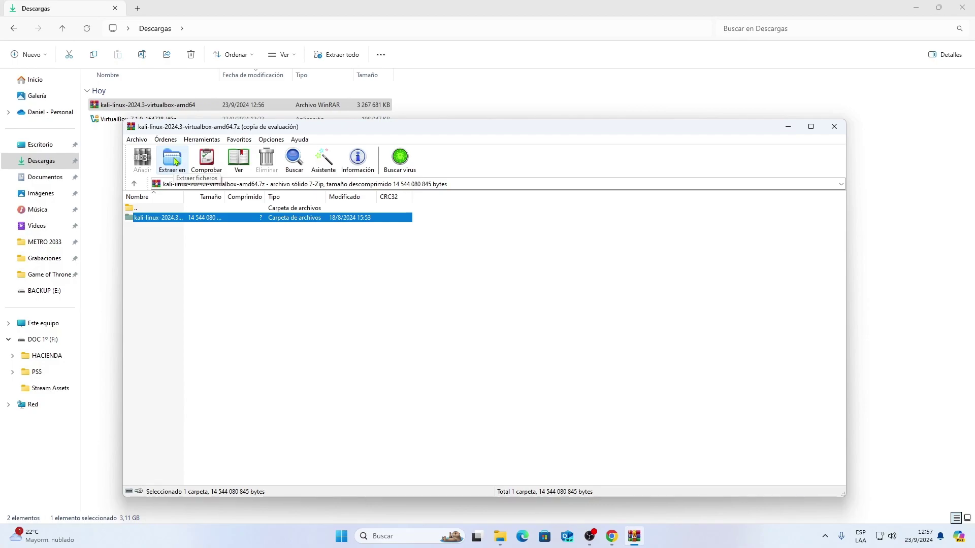
left_click(172, 159)
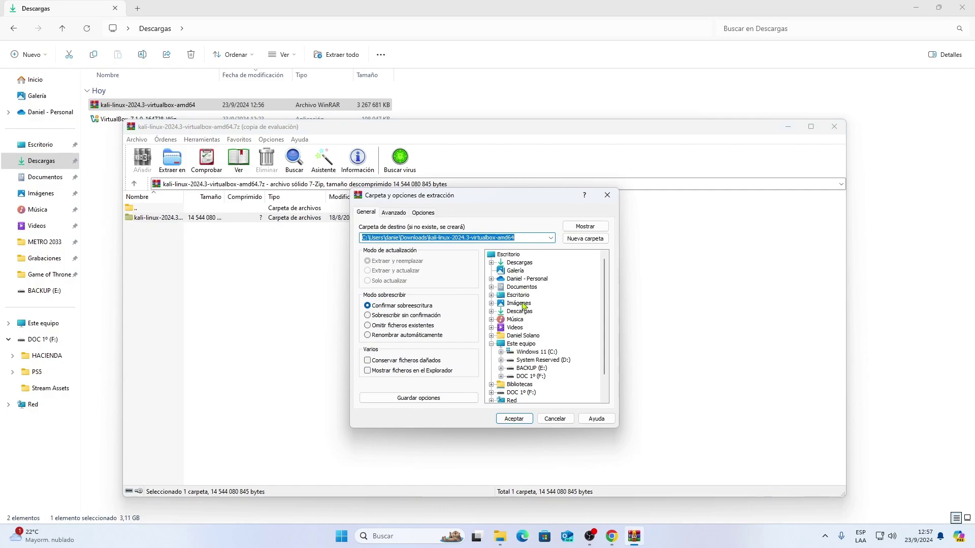
left_click(518, 295)
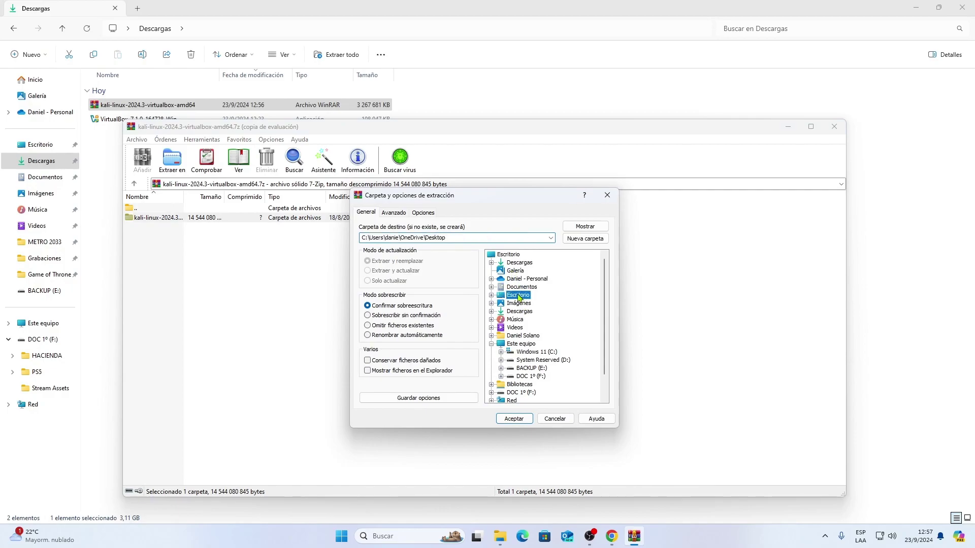
left_click(519, 418)
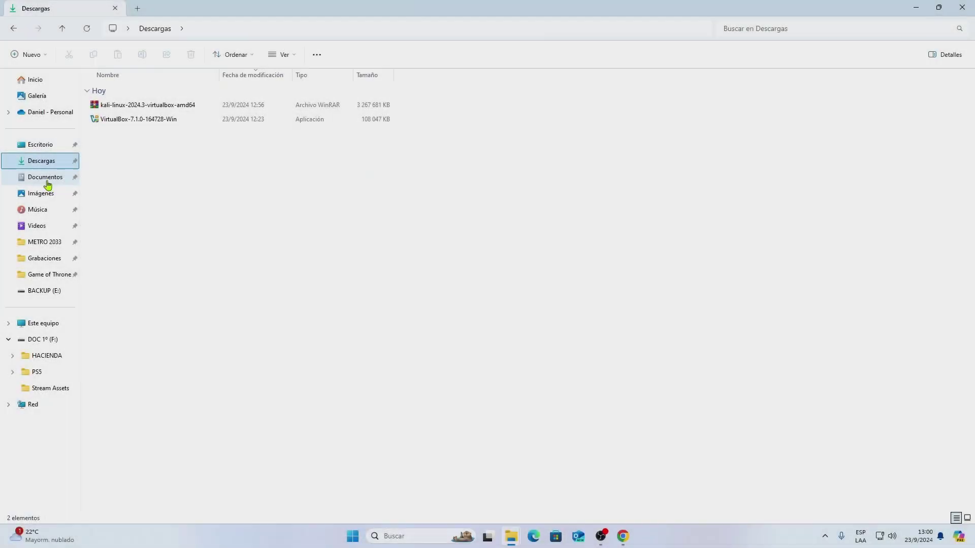
Check the contents of the extracted kali-linux-2024.3-virtualbox-amd64 folder in Escritorio and return to its parent folder.
left_click(46, 162)
left_click(43, 146)
left_click(125, 96)
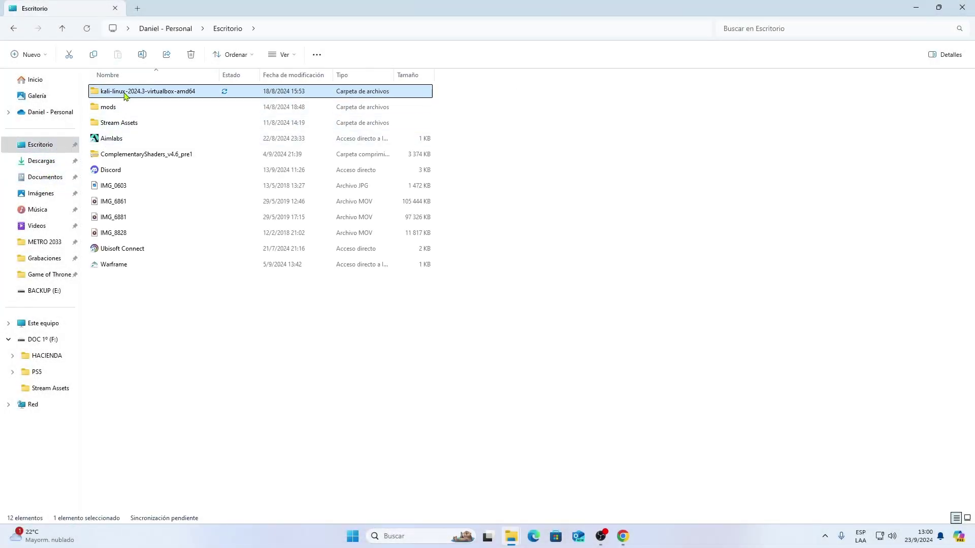
double_click(125, 96)
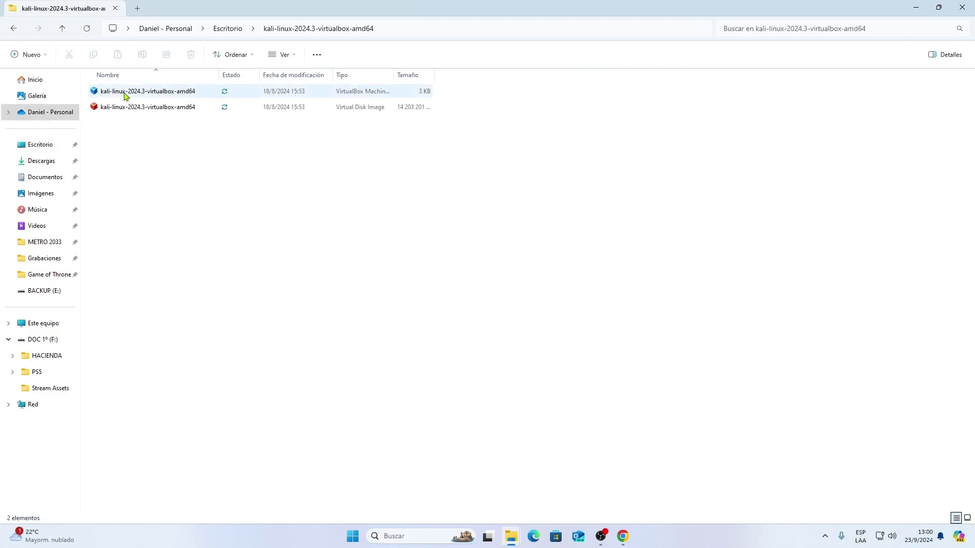
left_click(64, 29)
Search the system for "virtu" and launch Oracle VirtualBox.
key("super")
type("v")
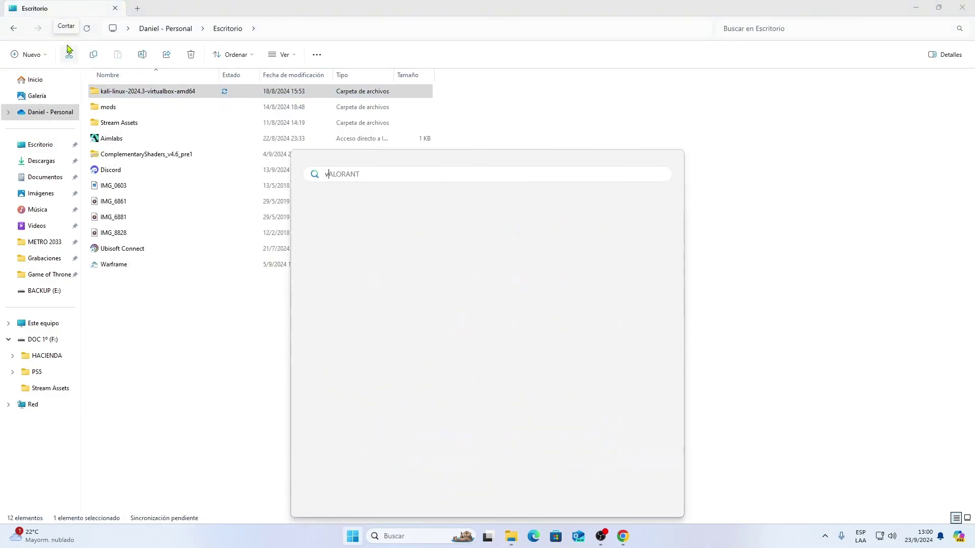
type("irtu")
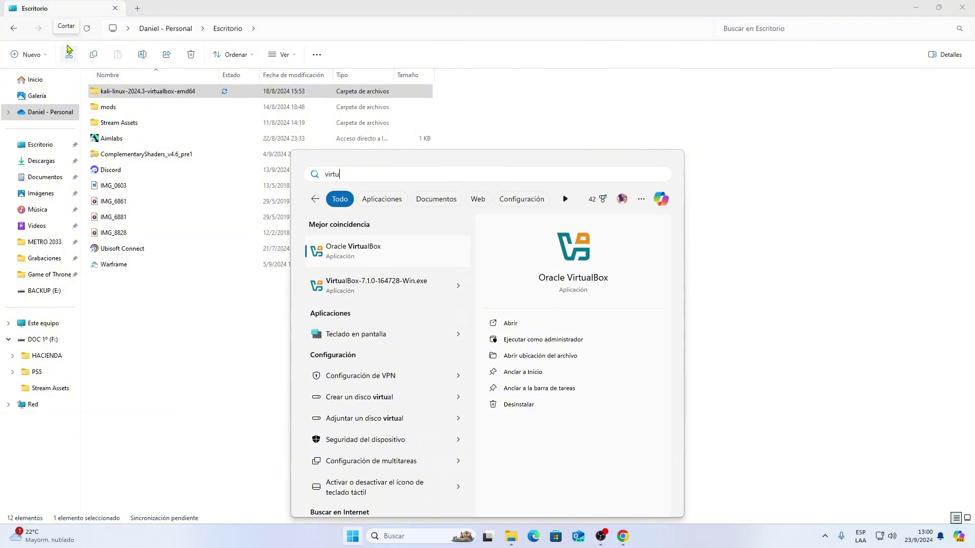
key("Return")
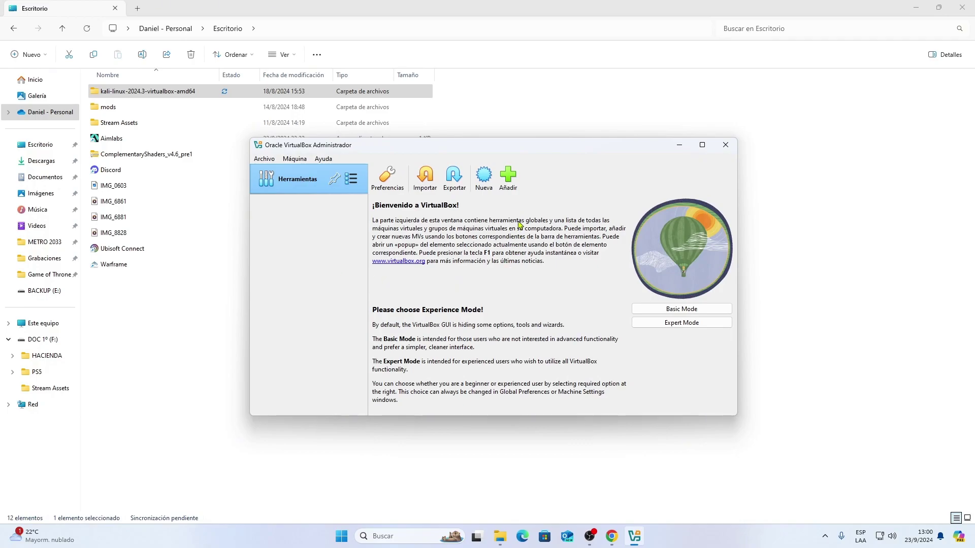
left_click(508, 178)
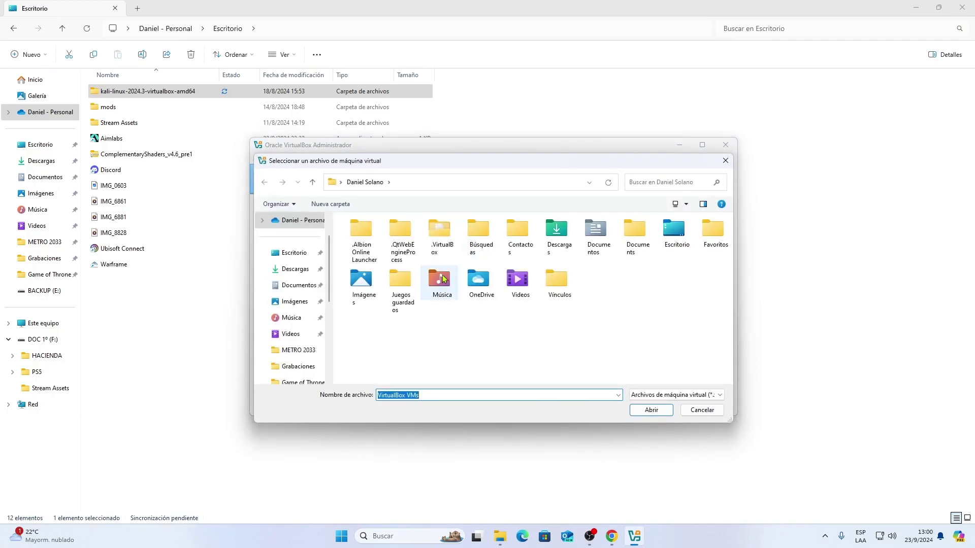
left_click(295, 253)
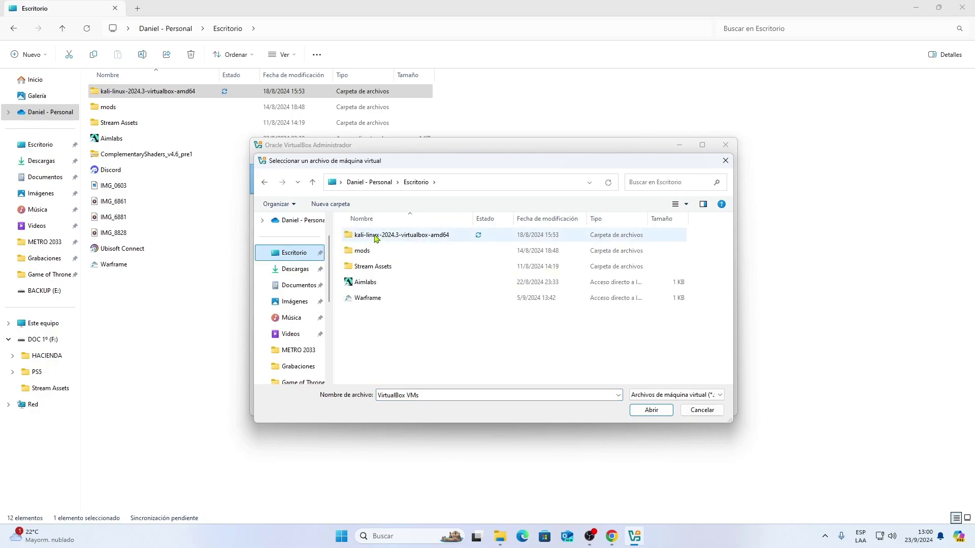
double_click(377, 235)
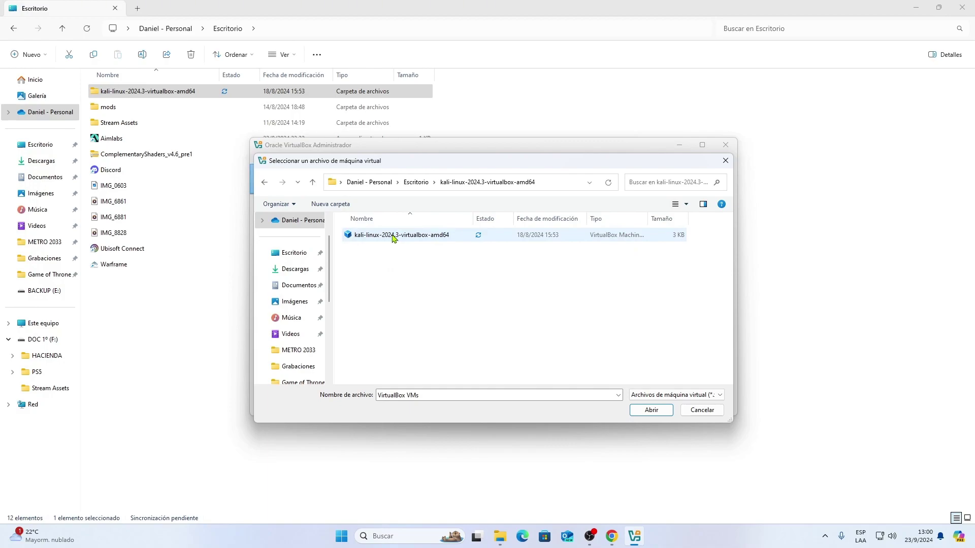
left_click(395, 237)
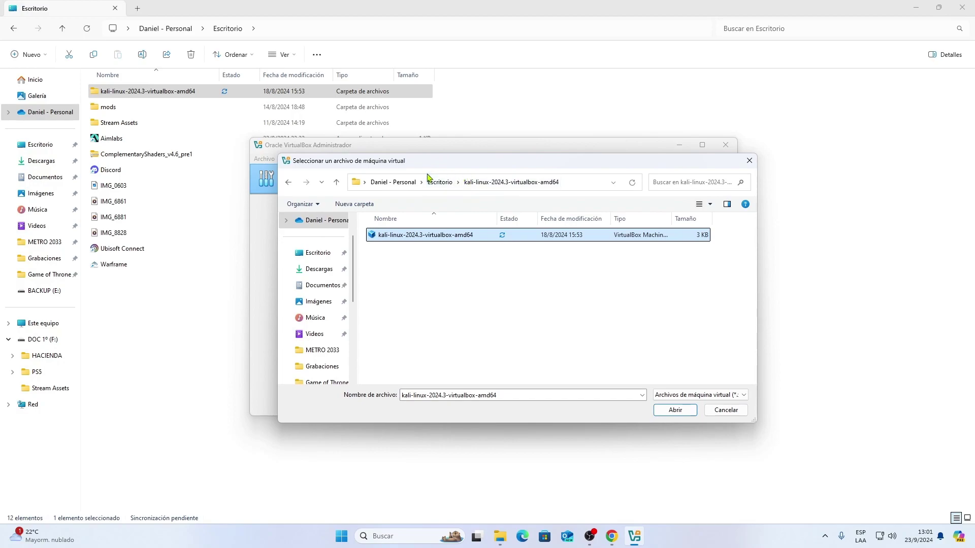
left_click_drag(433, 162, 452, 171)
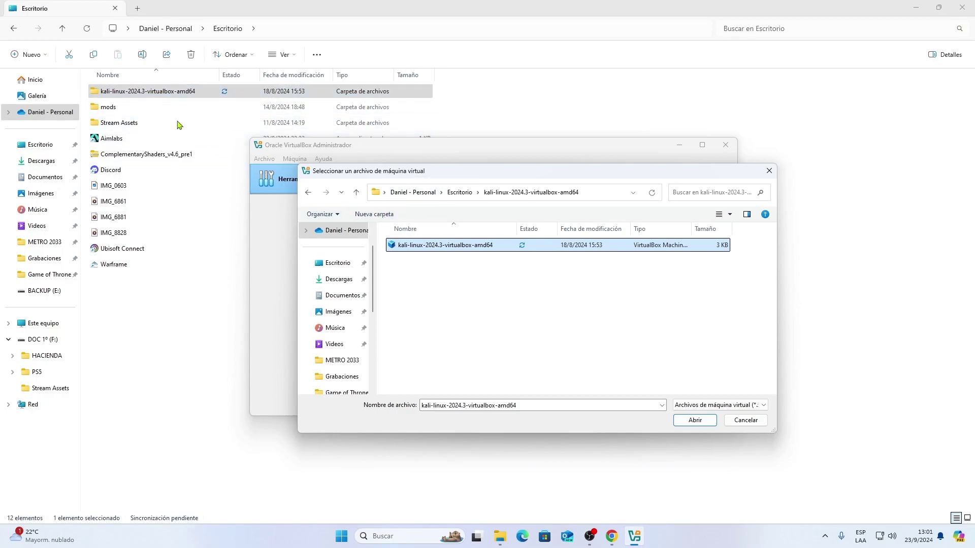
left_click(769, 171)
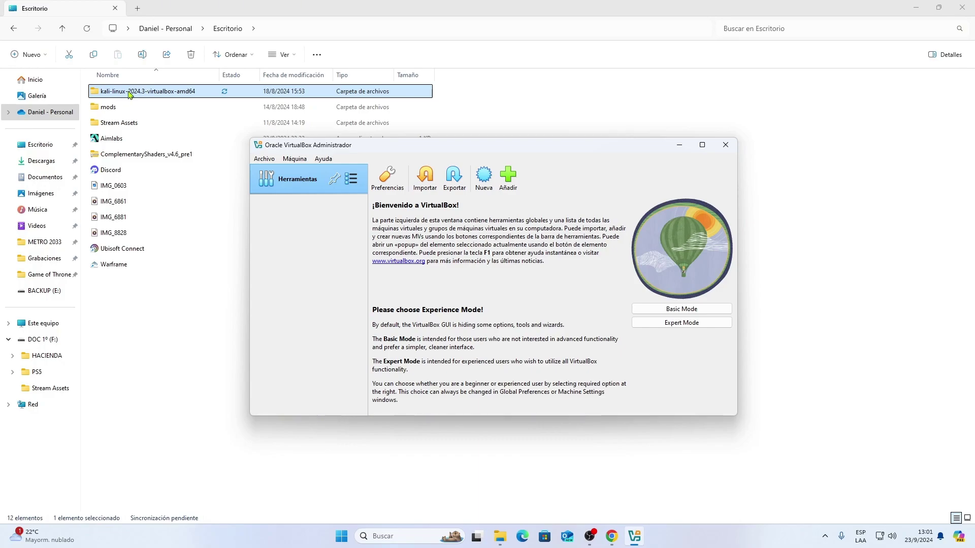
Add the existing virtual machine file kali-linux-2024.3-virtualbox-amd64 from its extracted folder in Escritorio to VirtualBox.
left_click(509, 177)
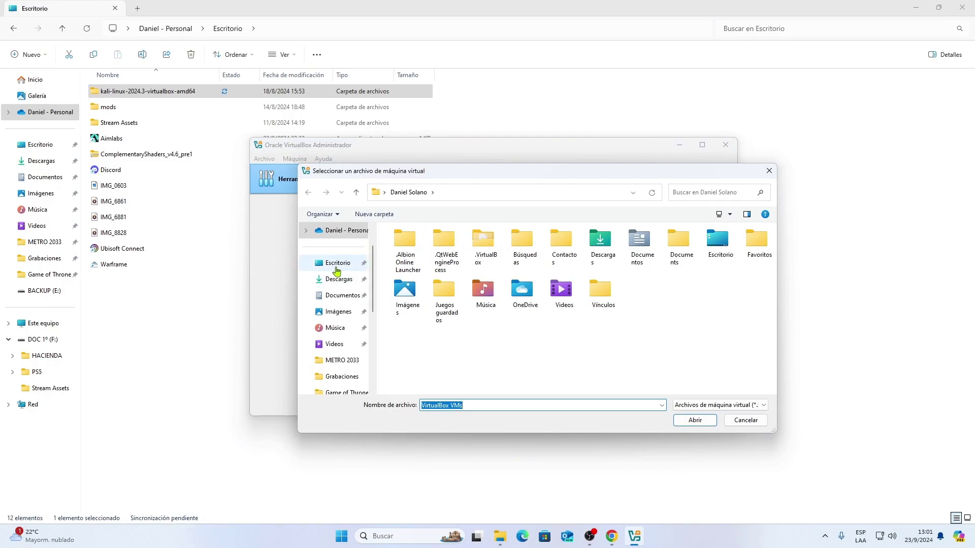
double_click(407, 245)
left_click(408, 248)
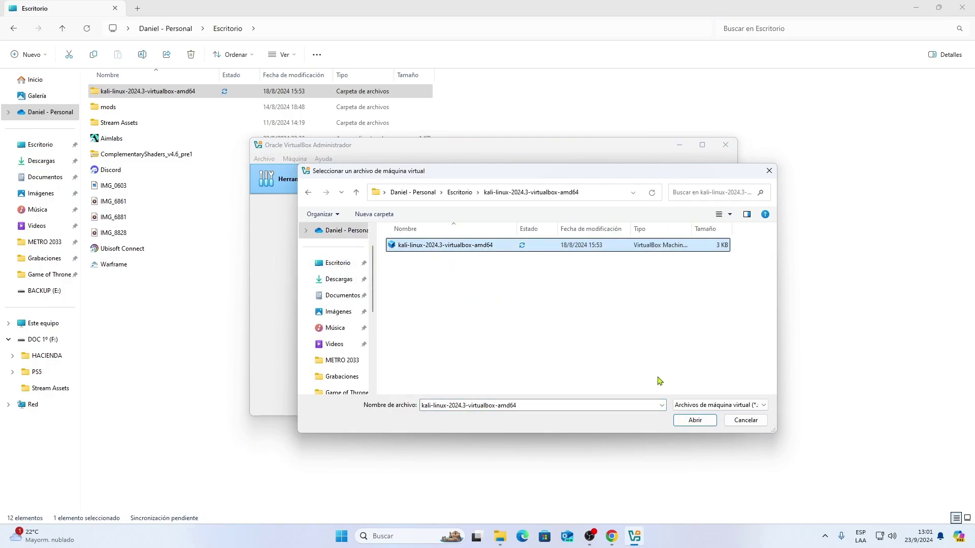
left_click(695, 420)
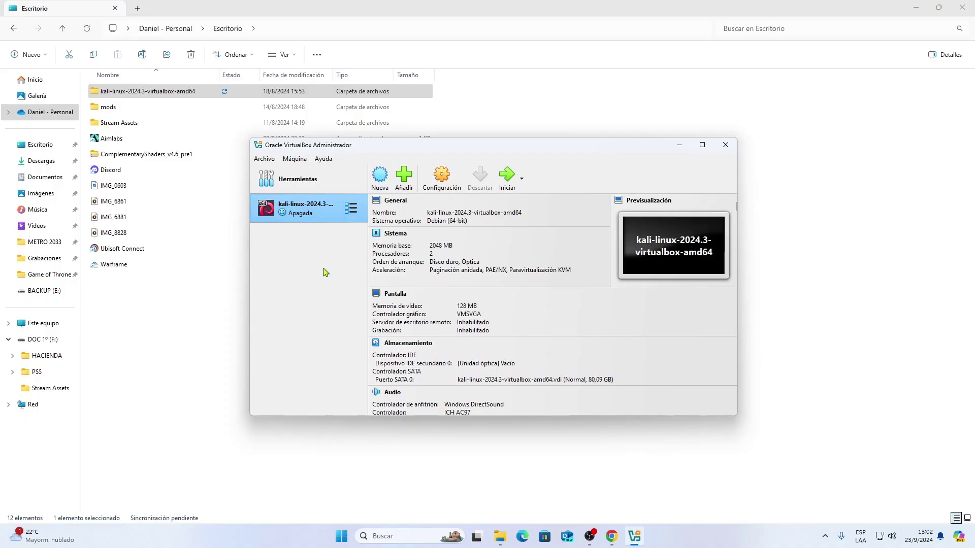
Open the added virtual machine's settings and shorten its name to kali-linux.
left_click_drag(488, 146, 483, 137)
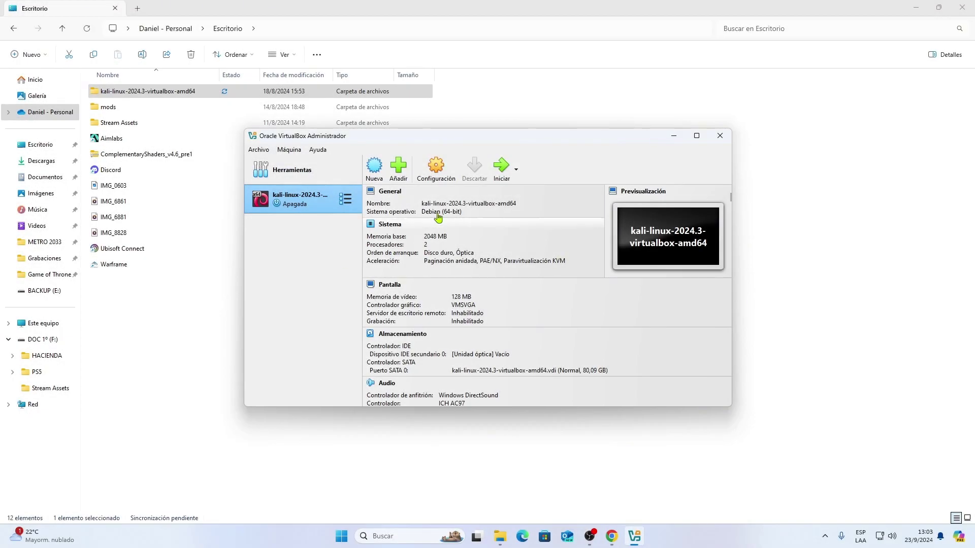
left_click(438, 166)
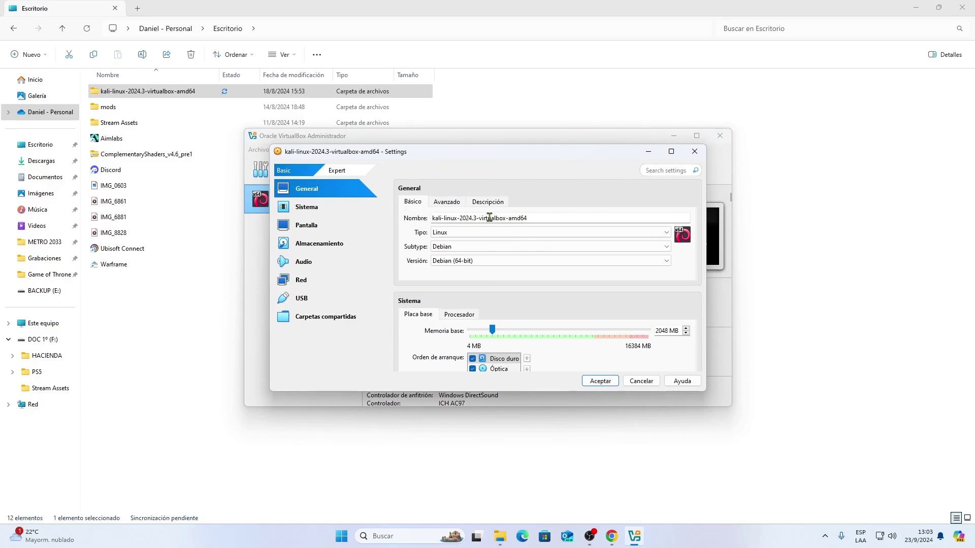
left_click_drag(544, 217, 473, 221)
left_click(460, 221, "shift")
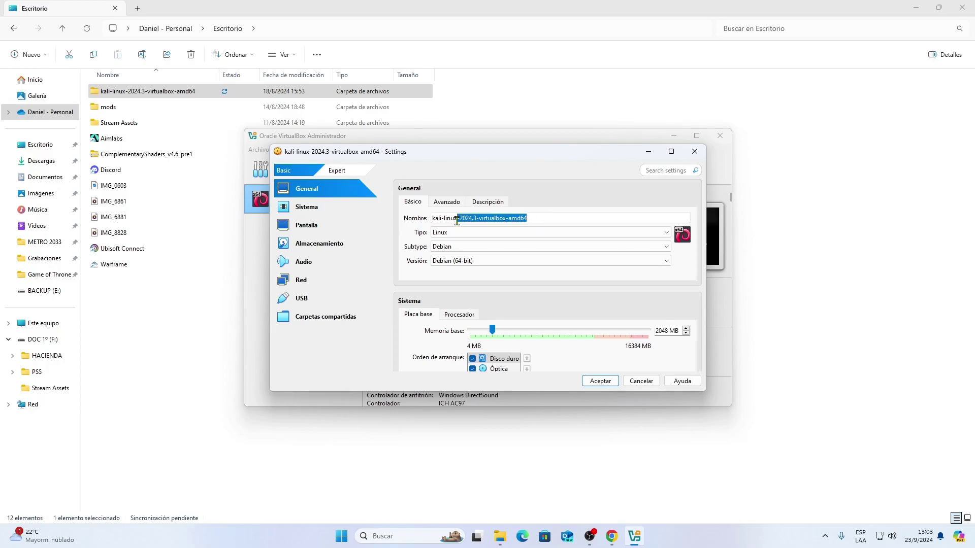
key("BackSpace")
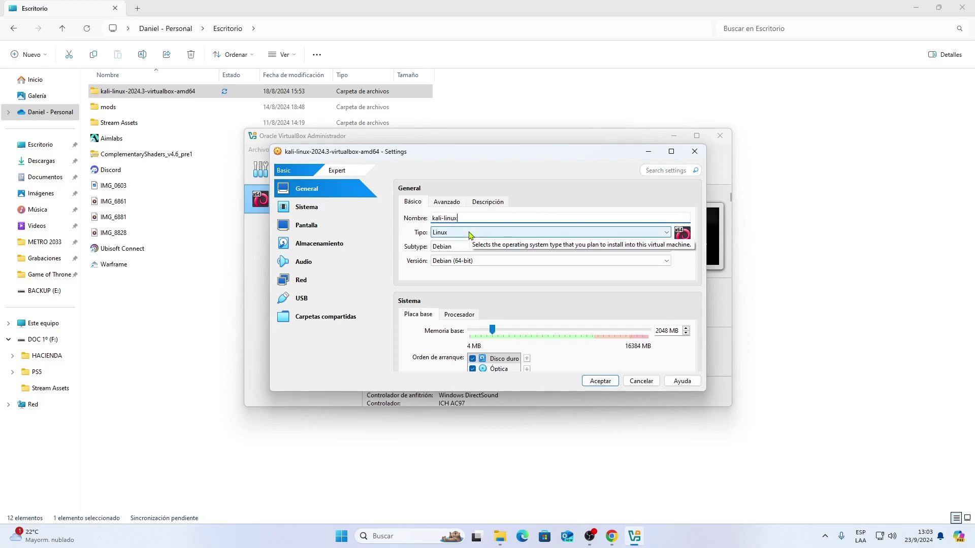
Set the virtual machine's base memory to 6000 MB in the system settings.
left_click(315, 209)
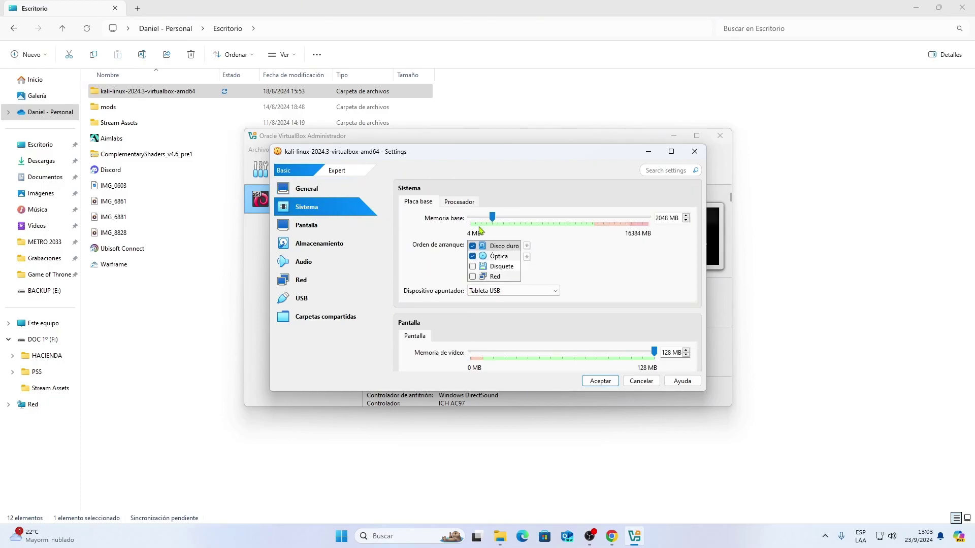
left_click_drag(667, 218, 656, 218)
type("6000")
Attach network Adaptador 1 to Adaptador puente and check which host network controller it uses.
left_click(309, 281)
left_click(497, 232)
left_click(510, 250)
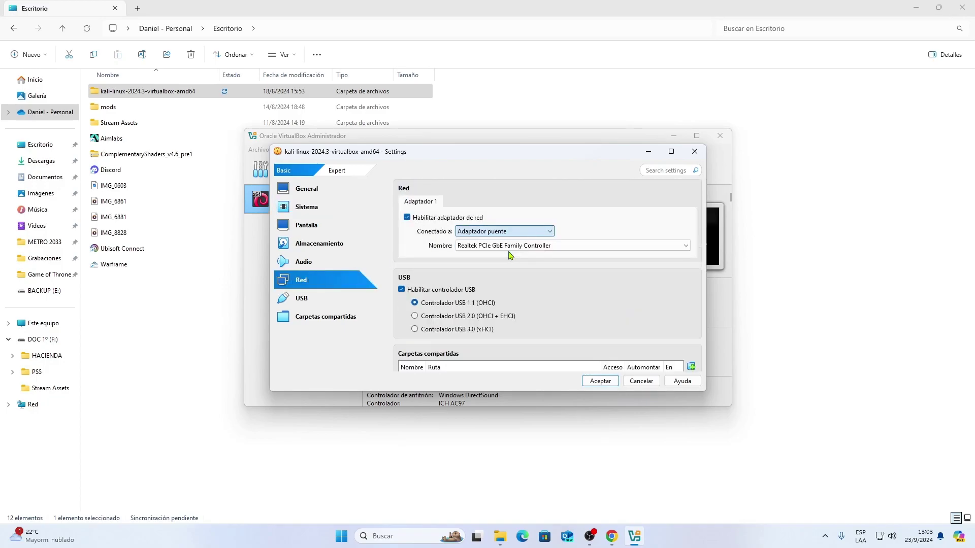
left_click(685, 246)
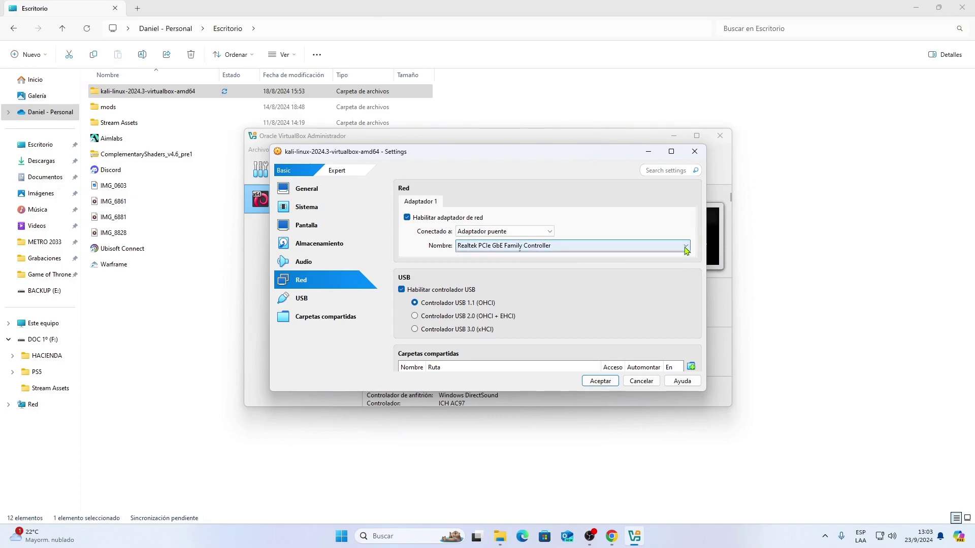
left_click(642, 222)
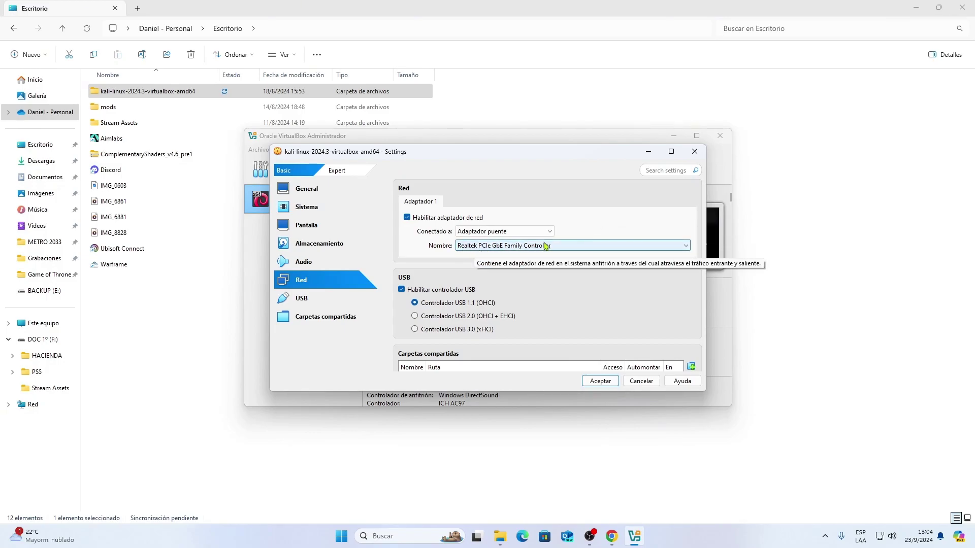
mouse_move(589, 153)
left_mouse_down()
mouse_move(594, 143)
mouse_move(598, 155)
left_mouse_up()
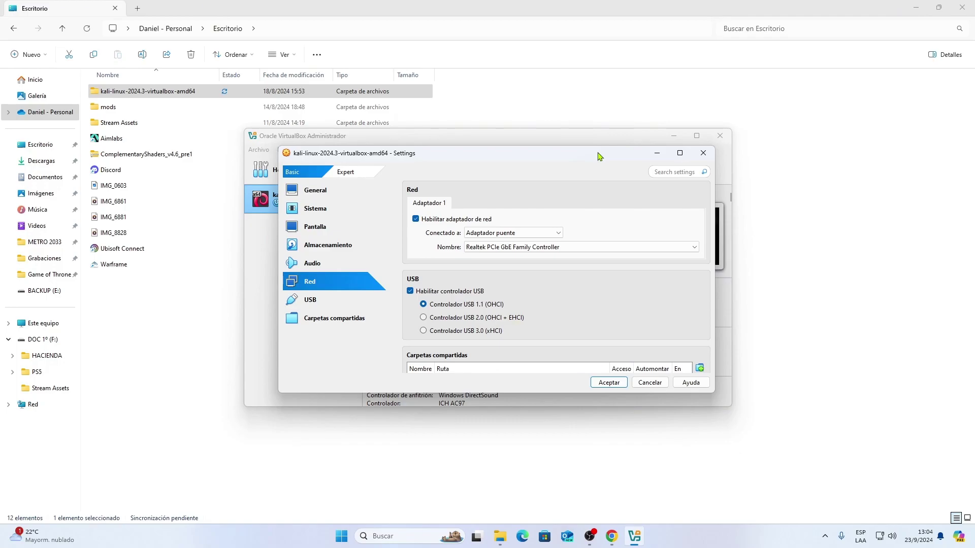
left_click_drag(600, 156, 597, 159)
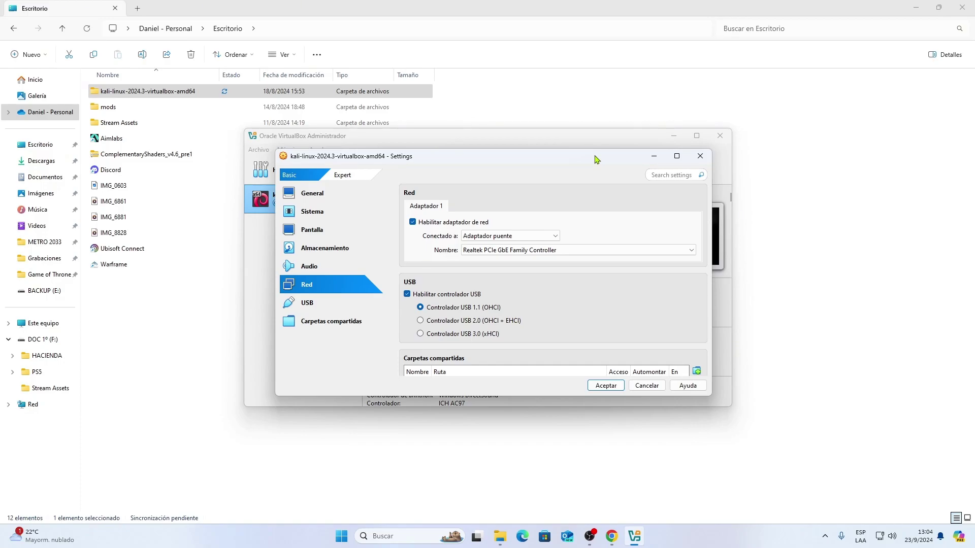
left_click_drag(597, 159, 597, 154)
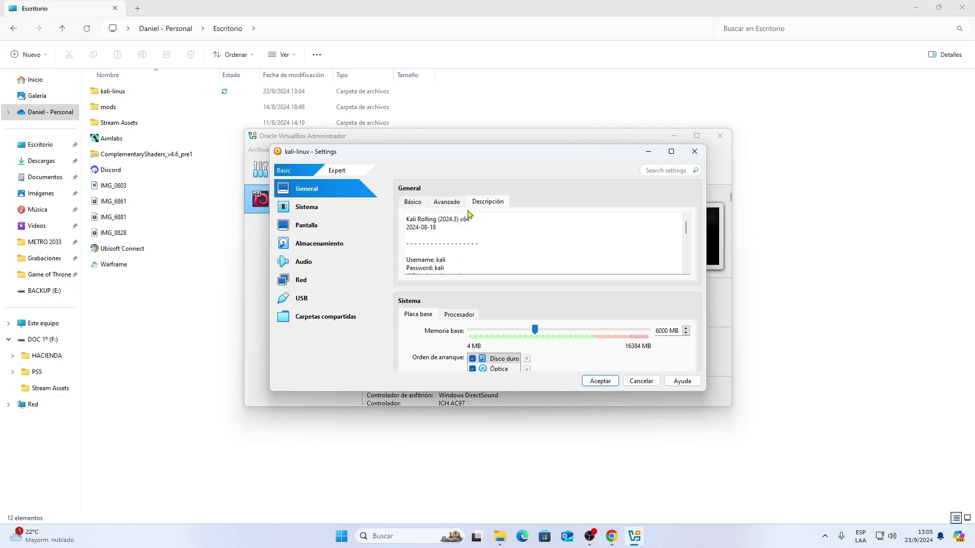
Read the default login credentials in the kali-linux machine's description and close its settings.
scroll(490, 251, "down", 1)
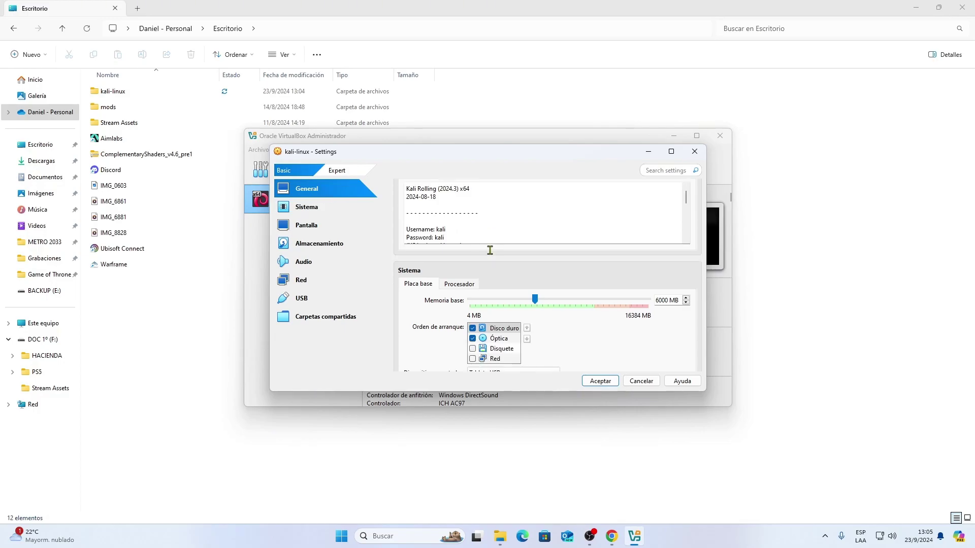
double_click(440, 230)
double_click(437, 237)
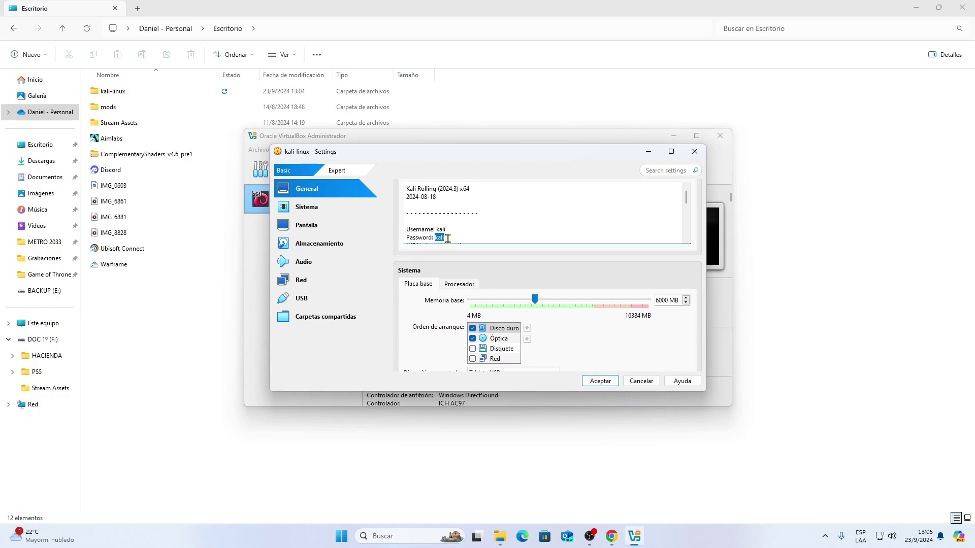
left_click(600, 381)
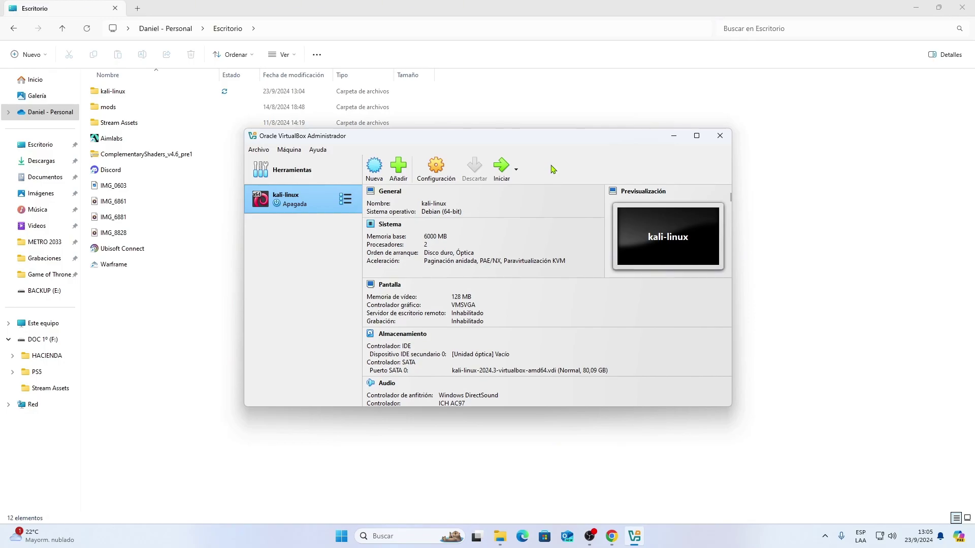
Start the kali-linux virtual machine and maximize its window.
left_click(502, 172)
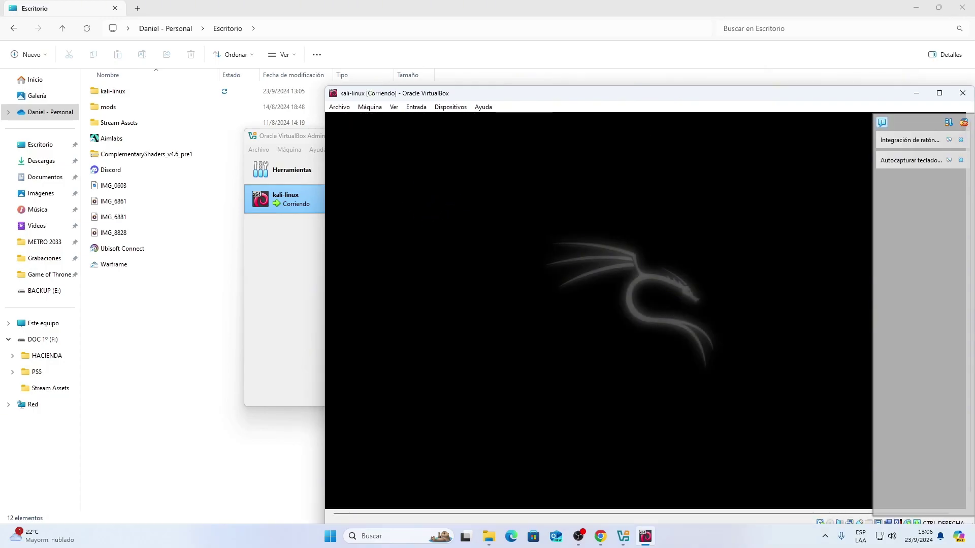
left_click_drag(725, 95, 558, 80)
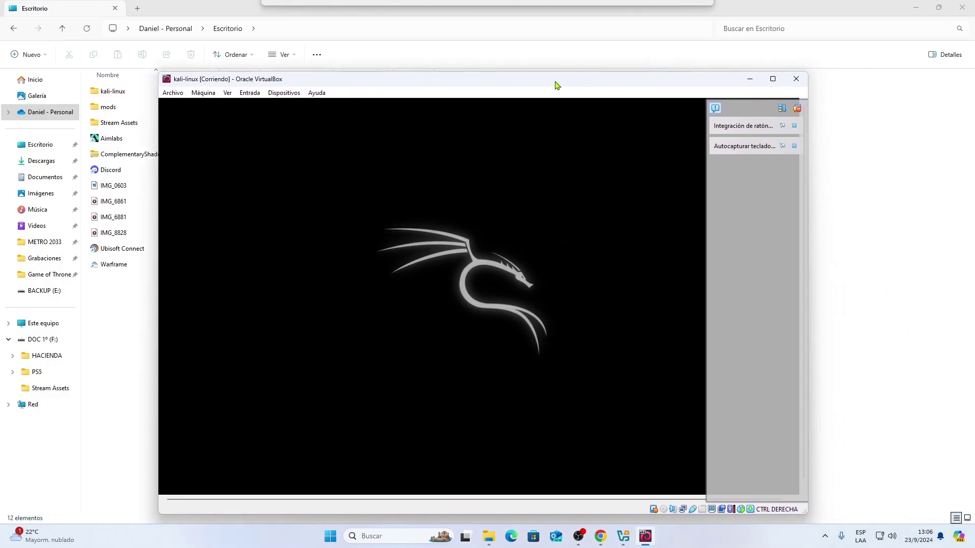
left_click(773, 80)
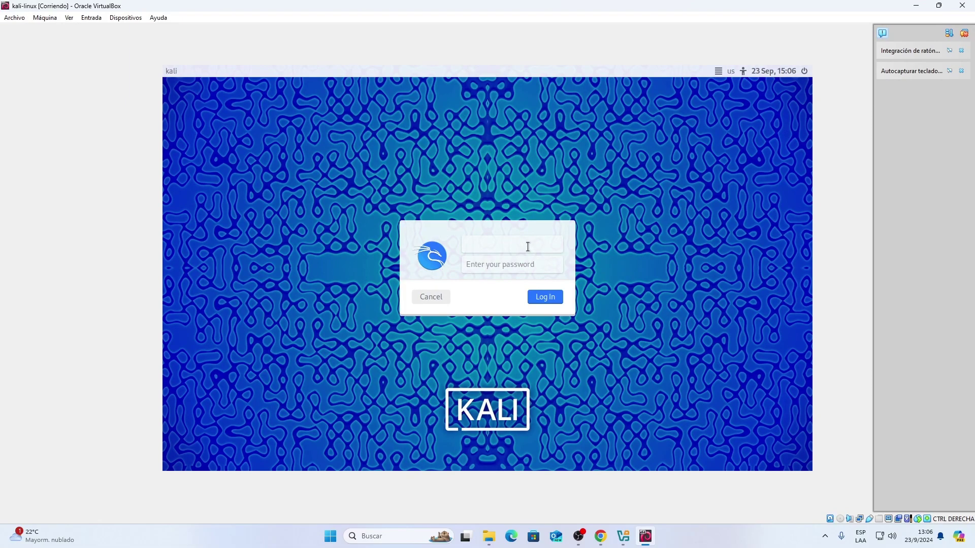
Log in to Kali by entering the default username and the account password.
type("kali")
left_click(510, 262)
type("kali")
left_click(545, 297)
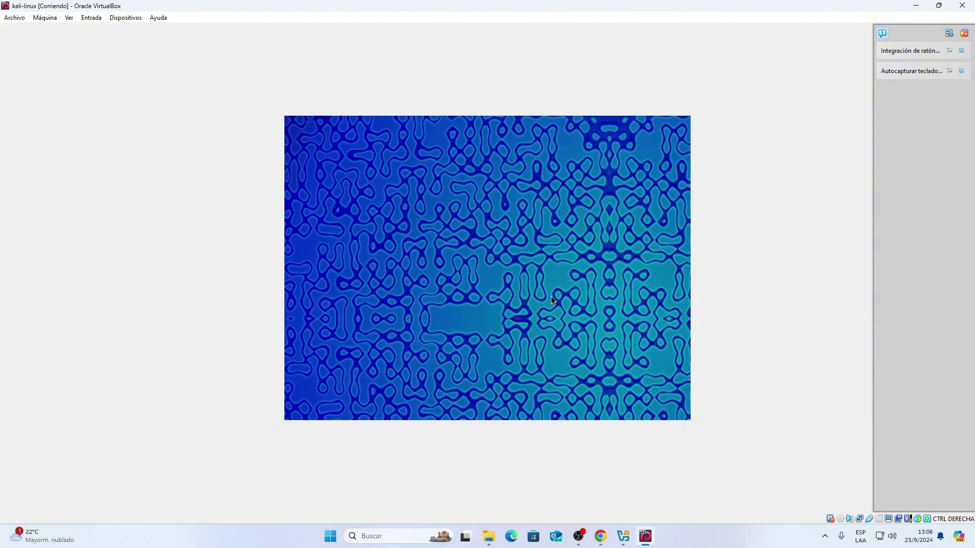